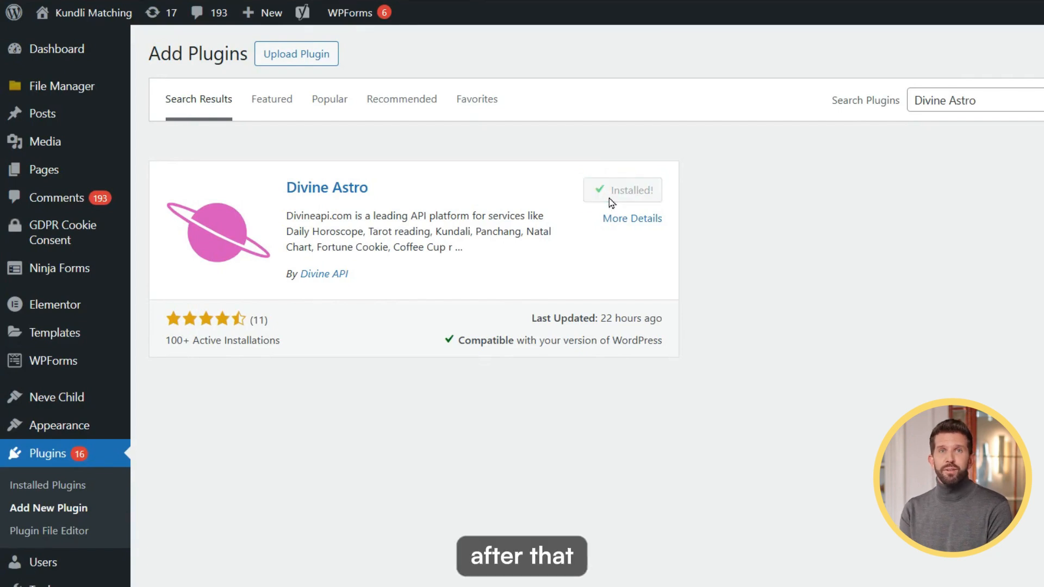
Step: Activate the installed Divine Astro plugin on the WordPress site
click(615, 199)
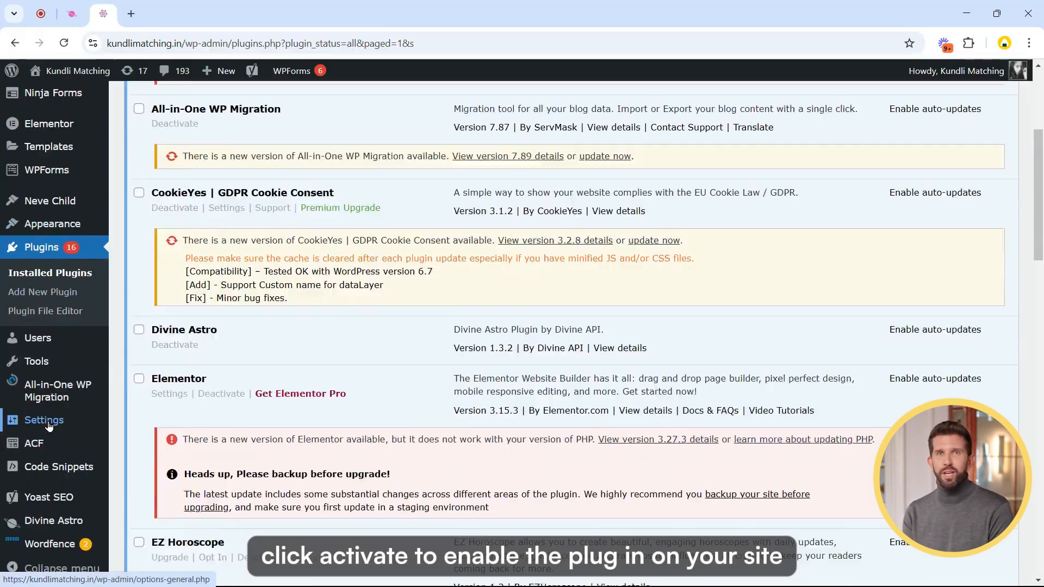
scroll(49, 427, down, 1)
mouse_move(49, 427)
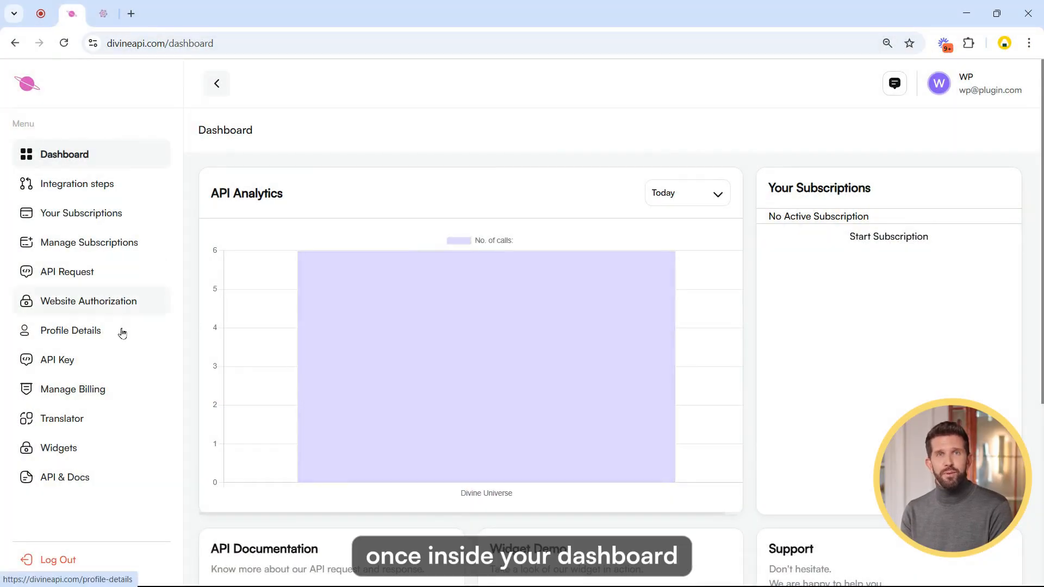
Step: Copy the API key from the Divine API dashboard, paste it into the Divine Astro authentication settings in WordPress and save
click(129, 368)
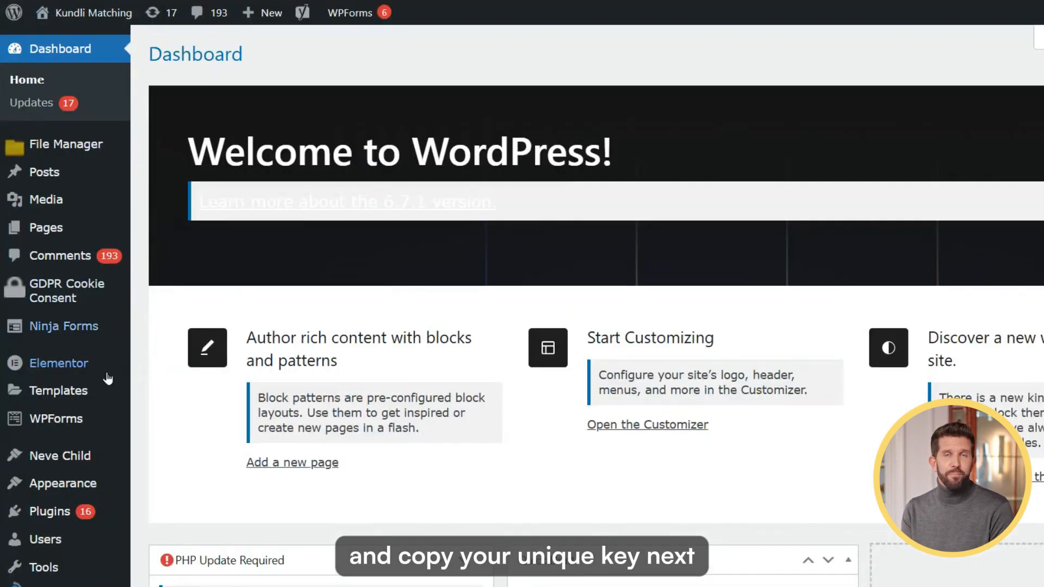
scroll(108, 379, down, 6)
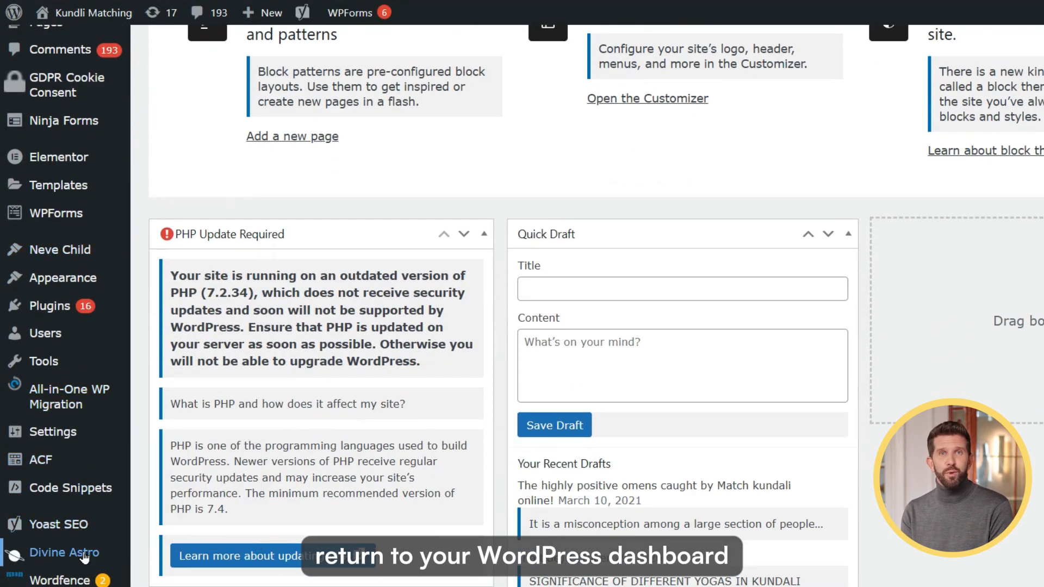
click(83, 551)
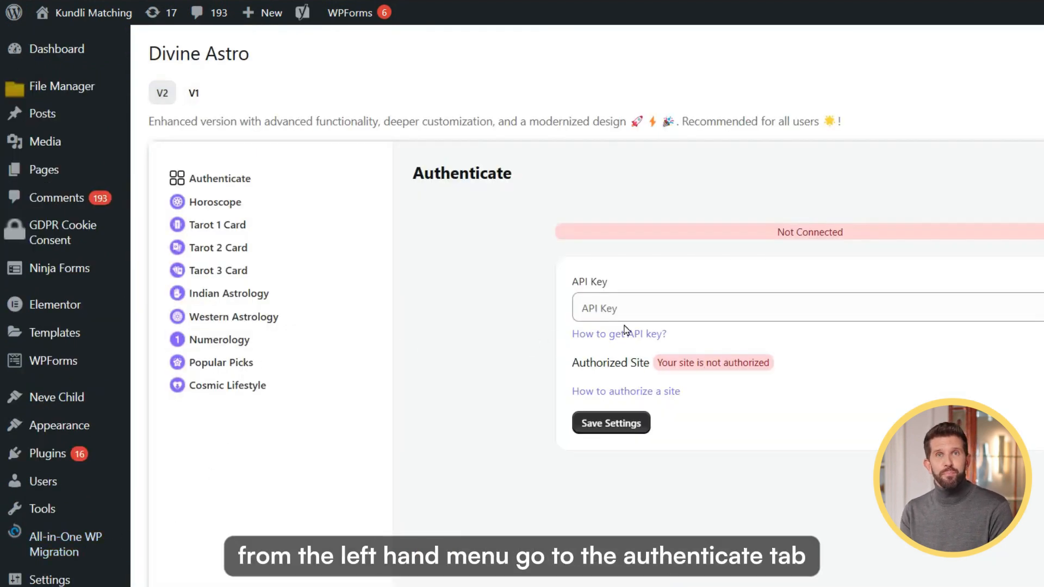
click(626, 308)
key(ctrl+v)
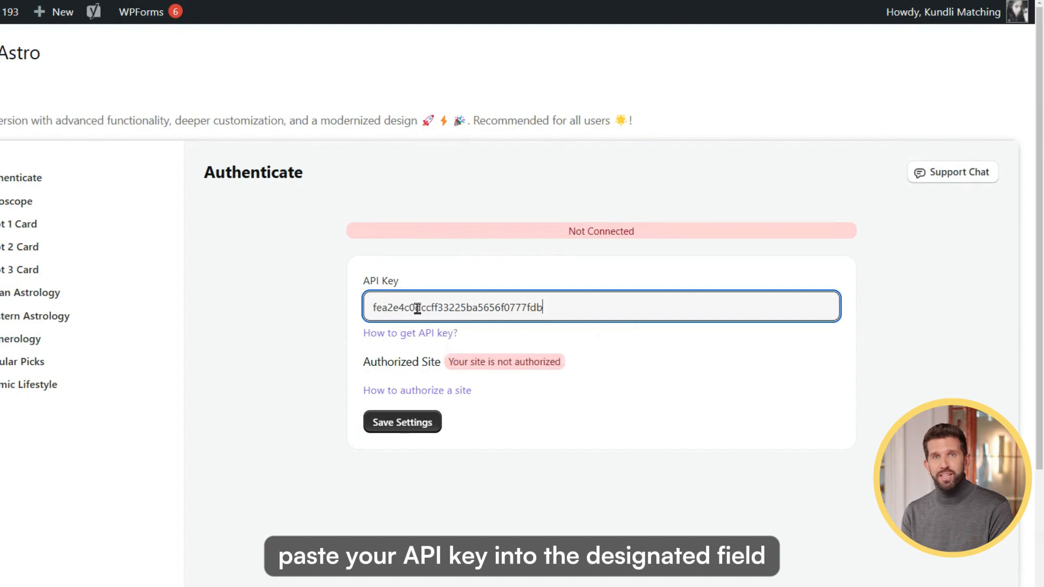
click(420, 430)
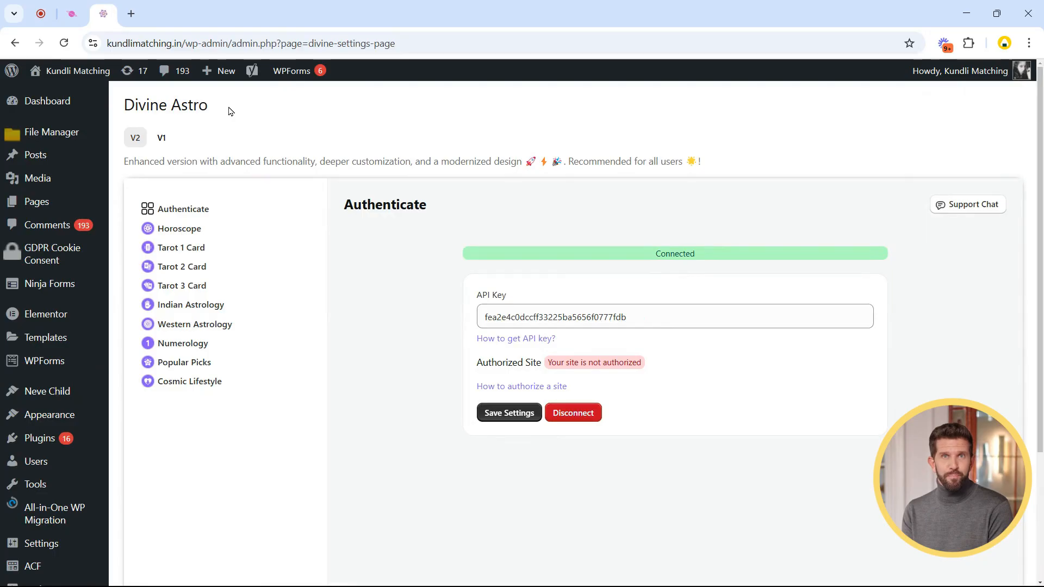
drag(219, 52, 188, 53)
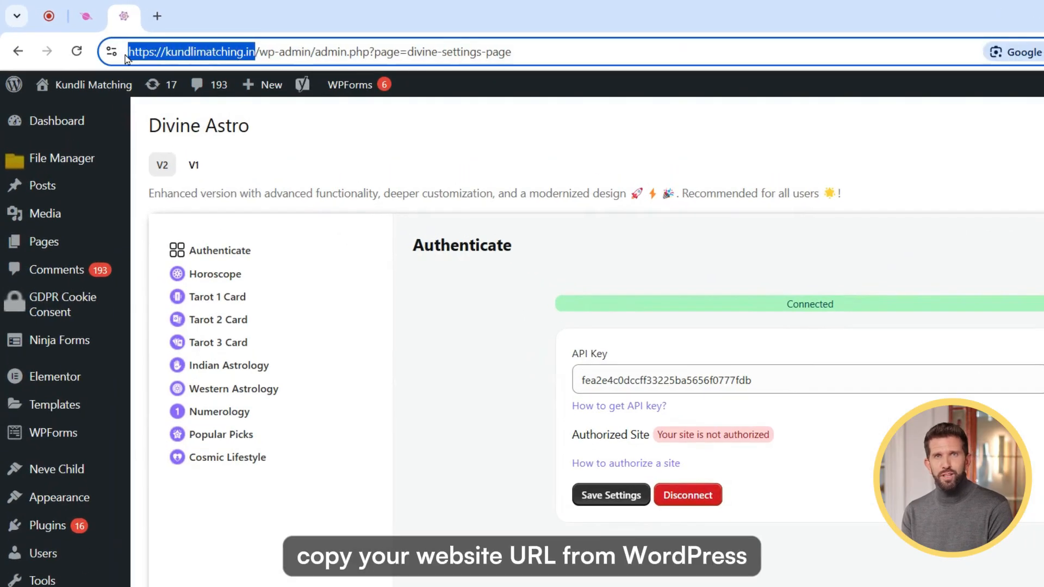
click(84, 16)
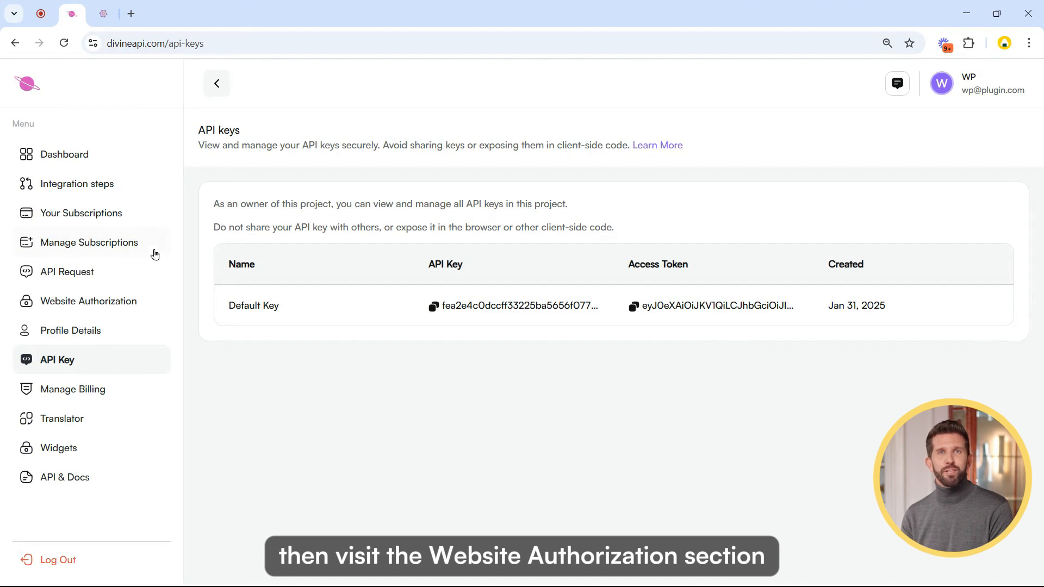
click(135, 302)
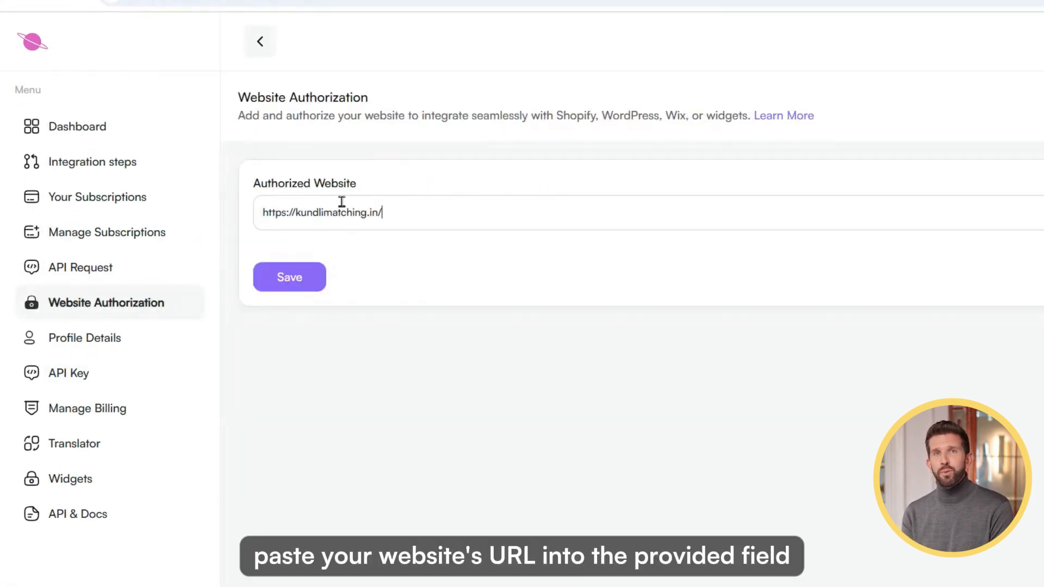
click(316, 282)
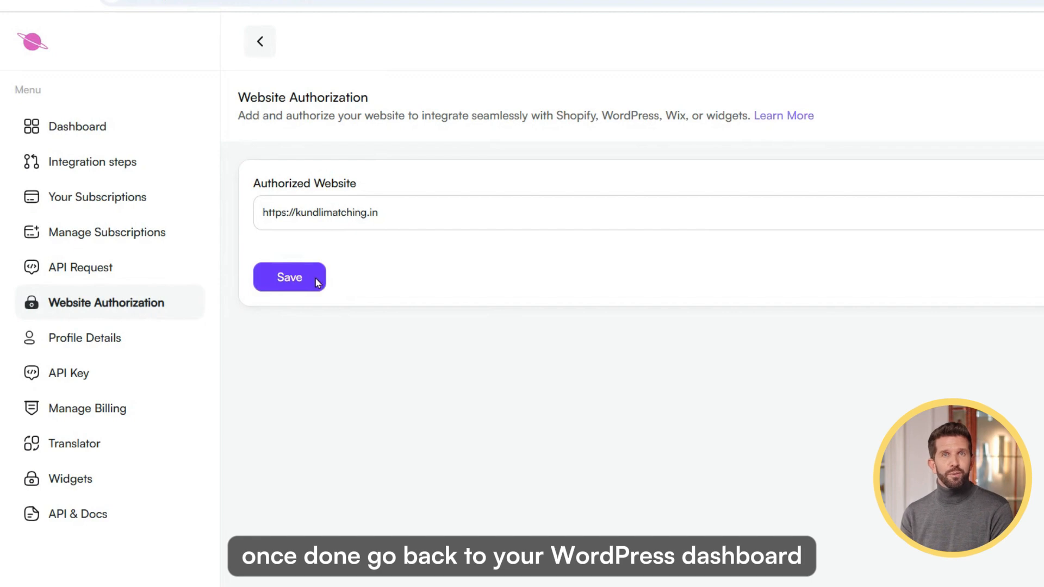
click(125, 6)
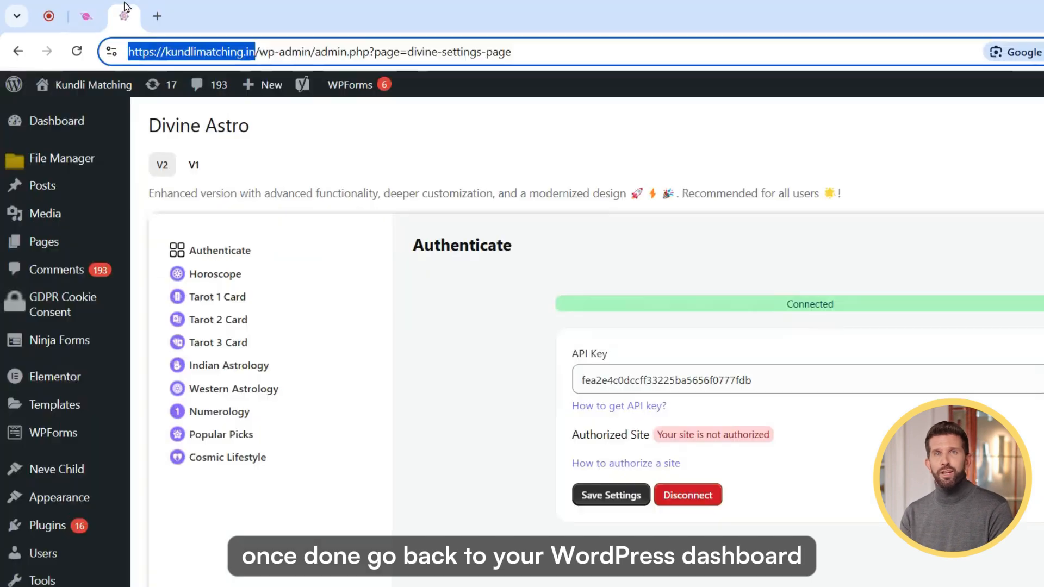
click(83, 55)
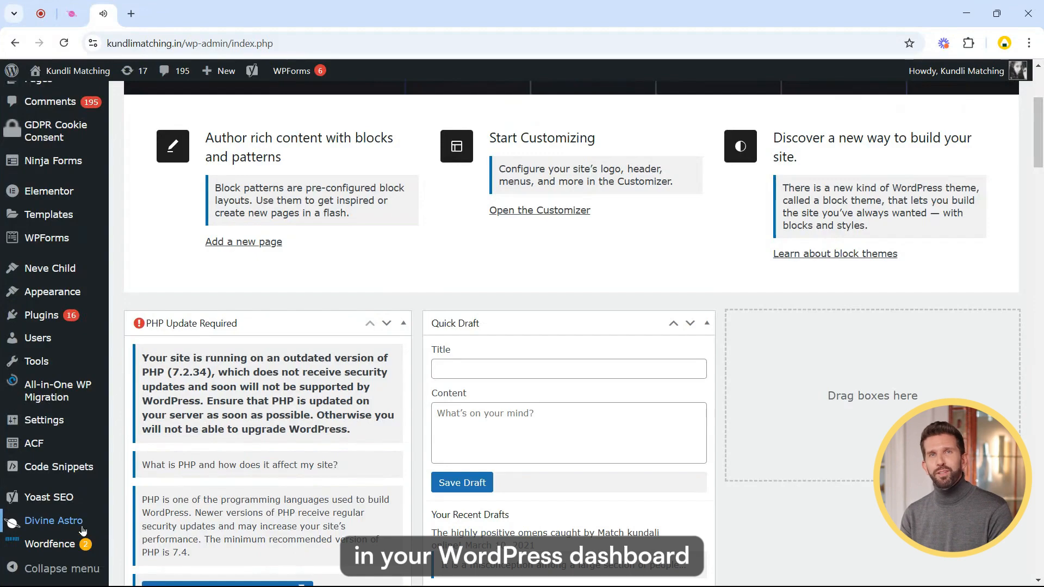
Step: Create a new Chaldean Numerology shortcode from the Divine Astro plugin and save its widget settings in Divine API
click(54, 521)
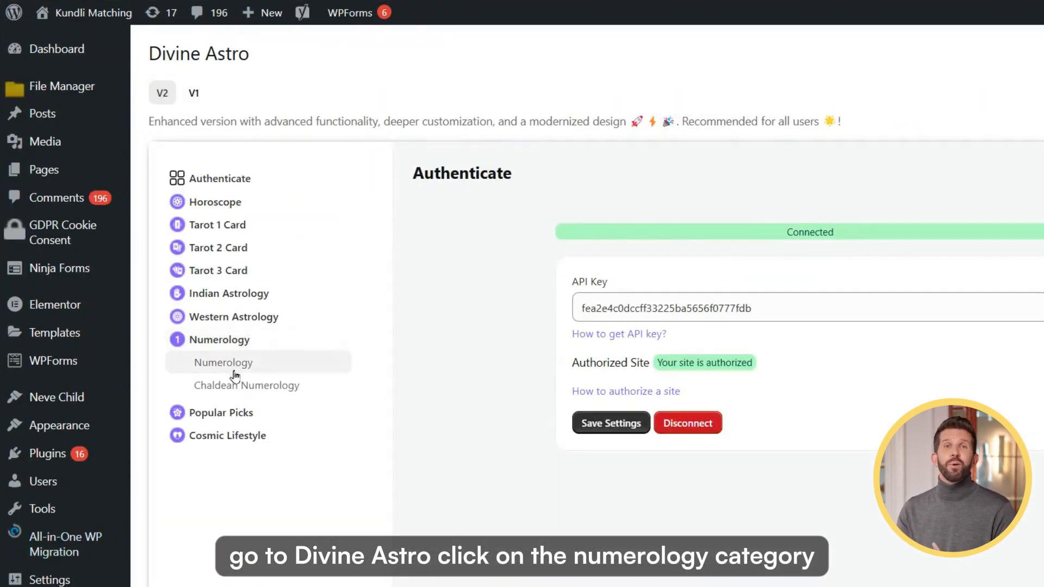
click(236, 386)
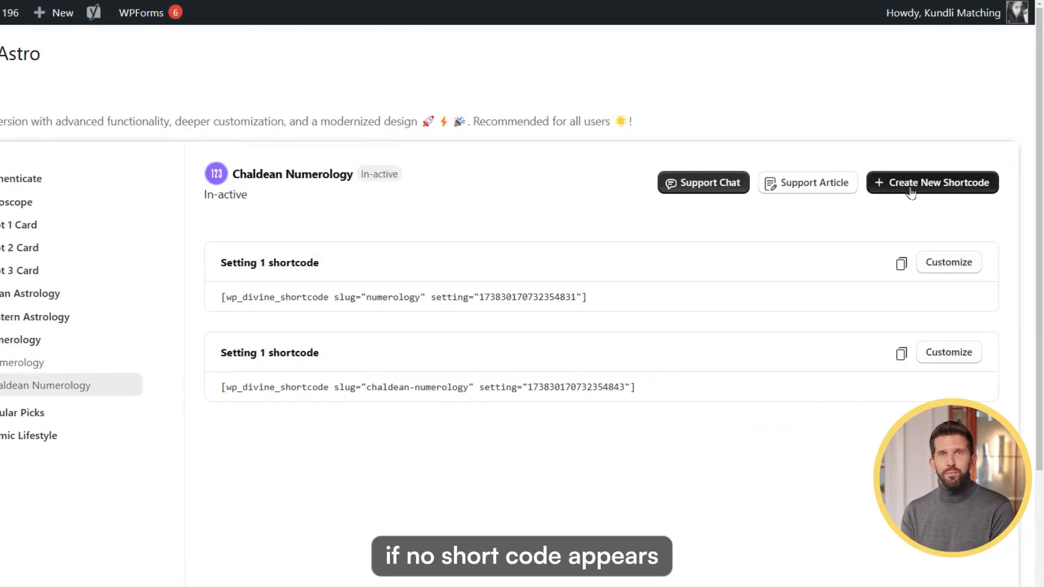
click(1039, 184)
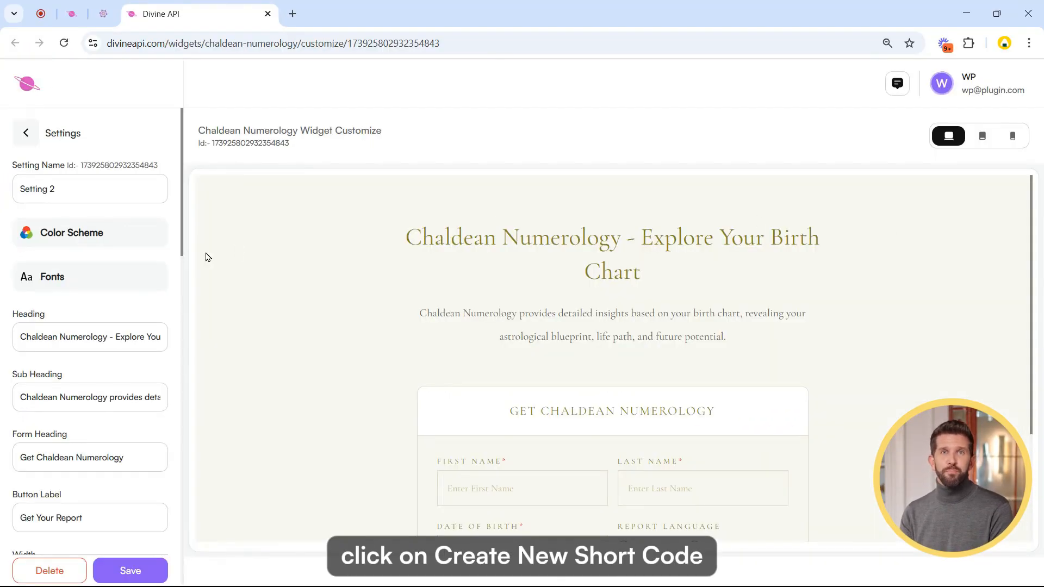
scroll(83, 340, down, 15)
scroll(404, 358, down, 1)
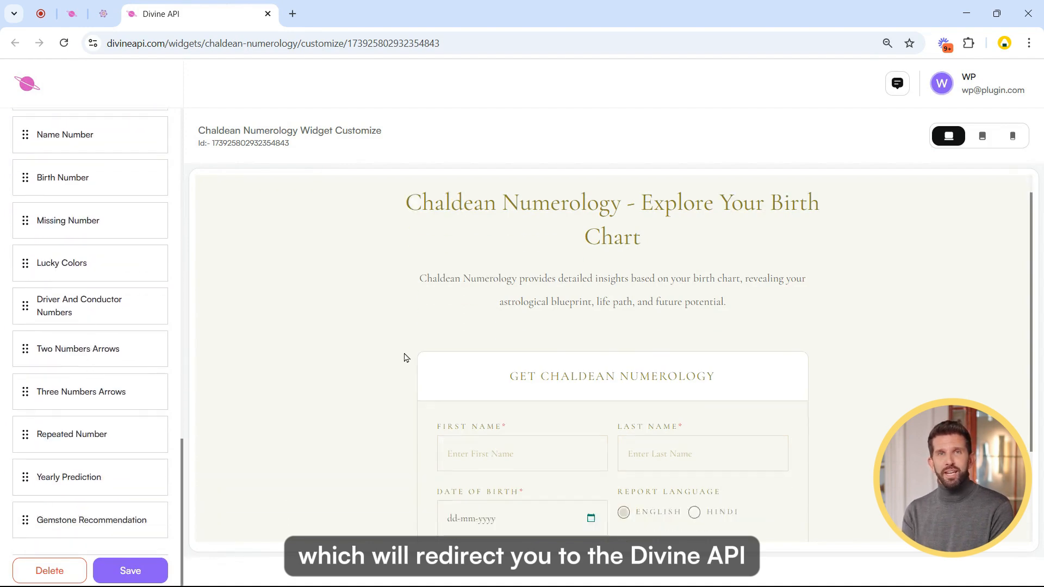
scroll(404, 357, down, 2)
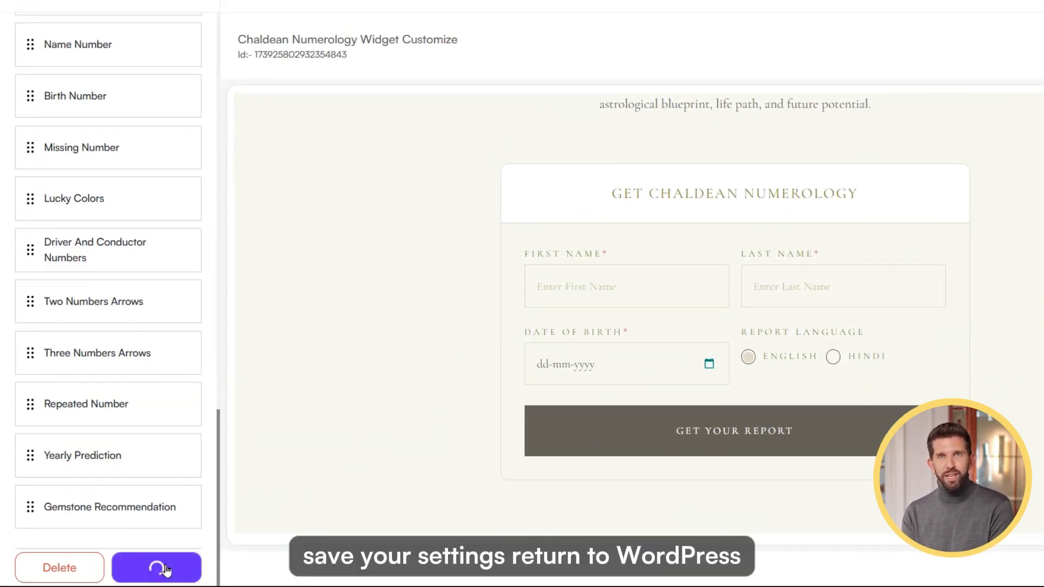
Step: Return to WordPress, refresh the Chaldean Numerology shortcode list and copy the Setting 2 shortcode
click(126, 20)
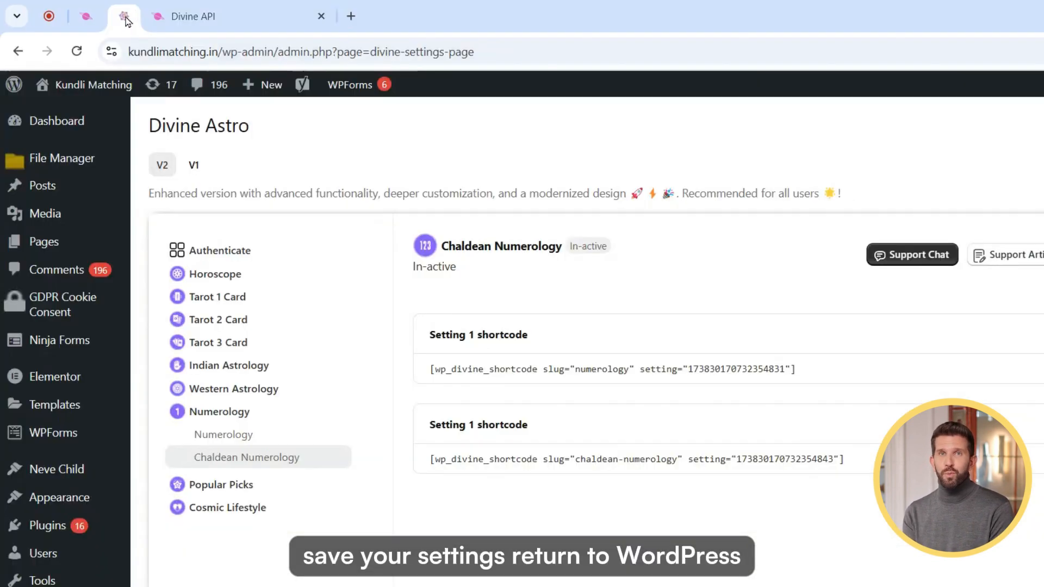
click(76, 58)
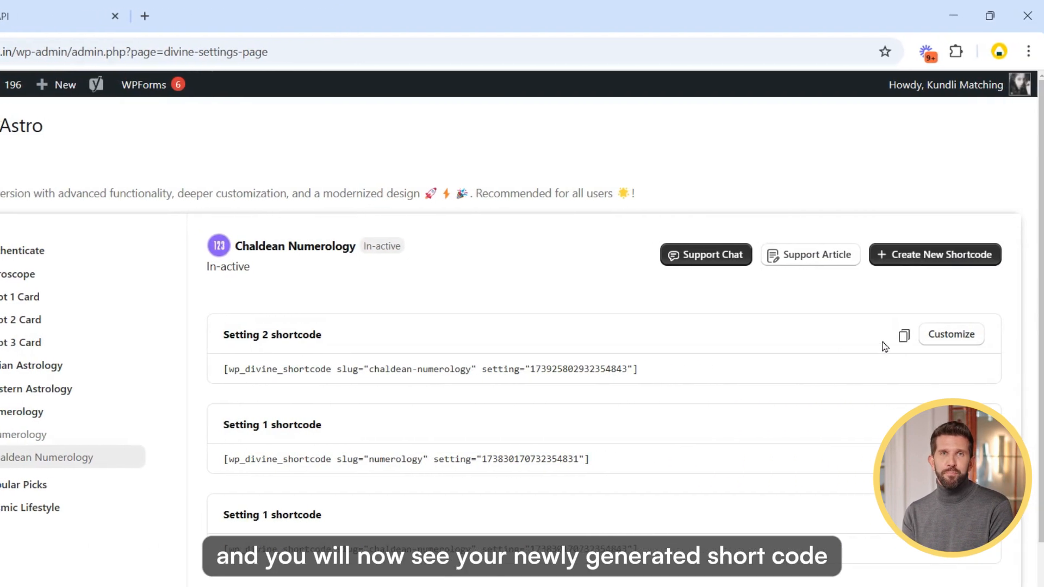
click(903, 337)
Step: Add a new page titled "Chaldean Numerology" and insert the copied shortcode in its body
mouse_move(0, 249)
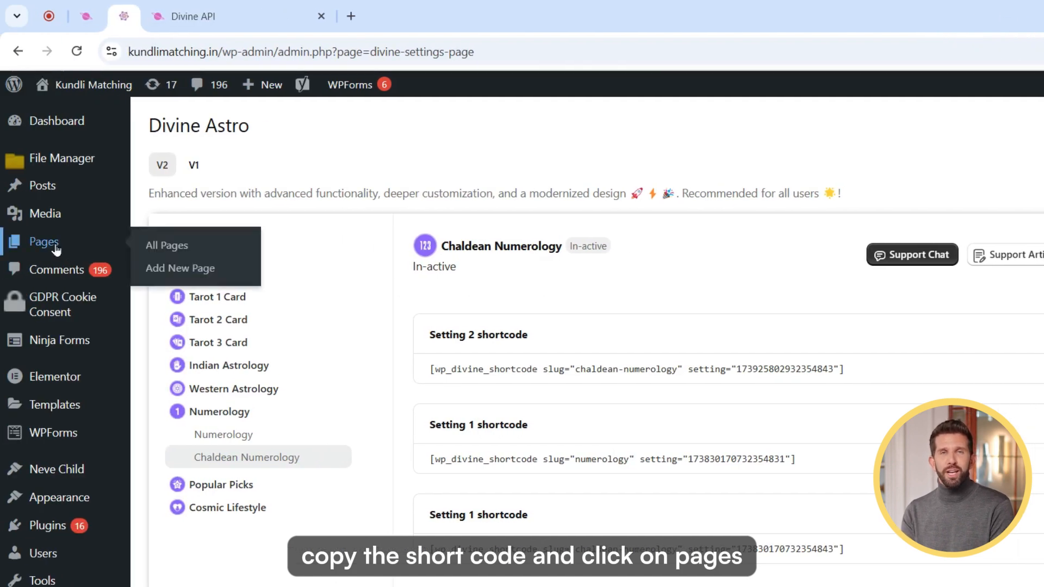
click(164, 276)
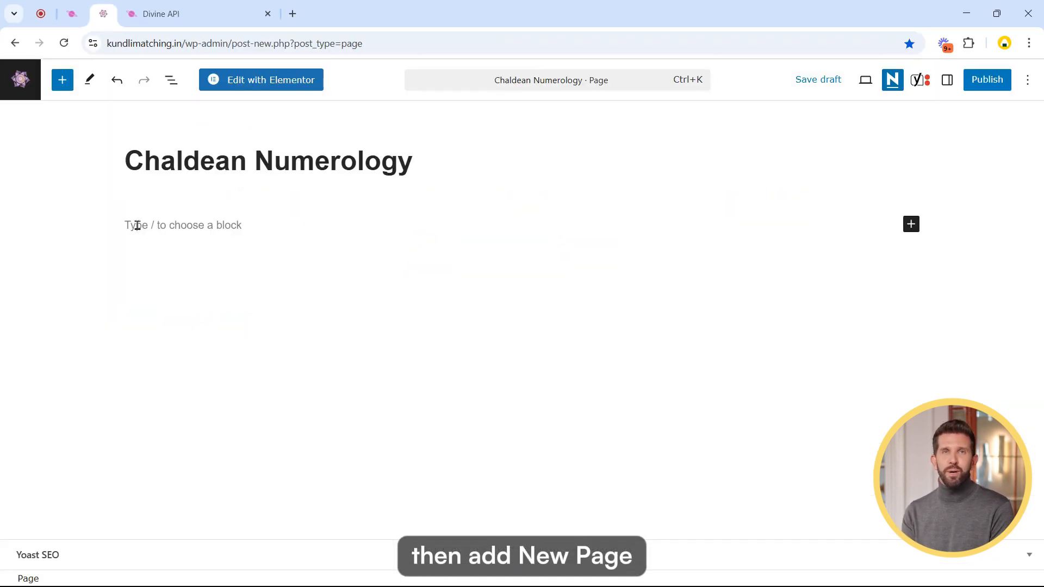
key(ctrl+v)
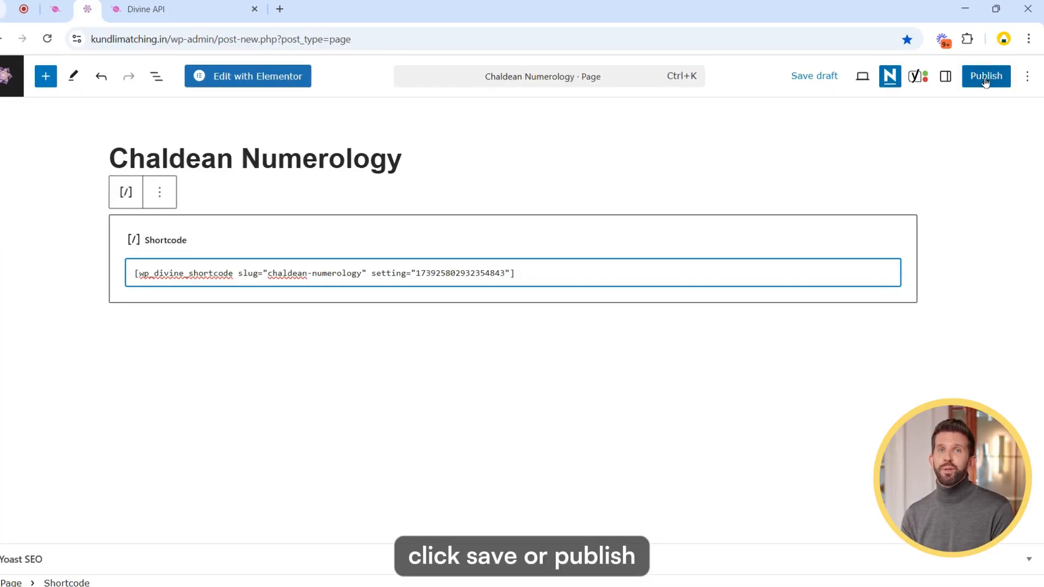
Step: Publish the Chaldean Numerology page and view the widget on the live page
click(987, 81)
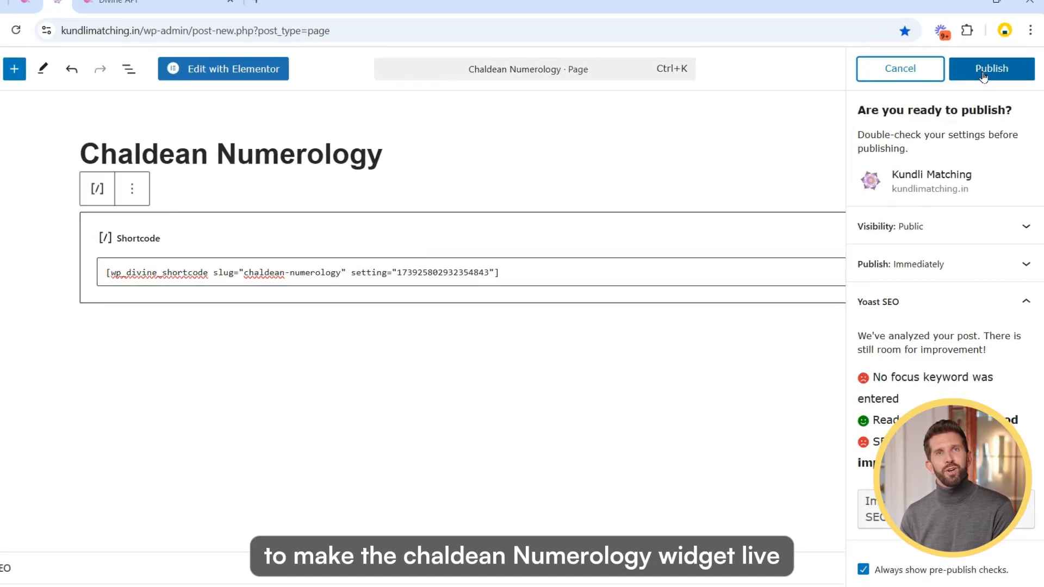
click(976, 44)
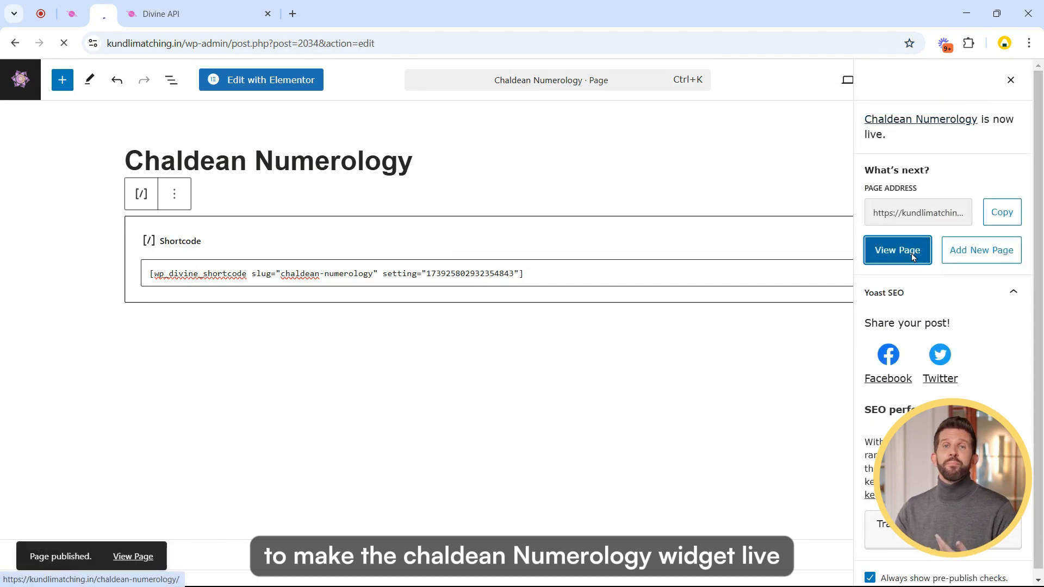
scroll(804, 305, down, 3)
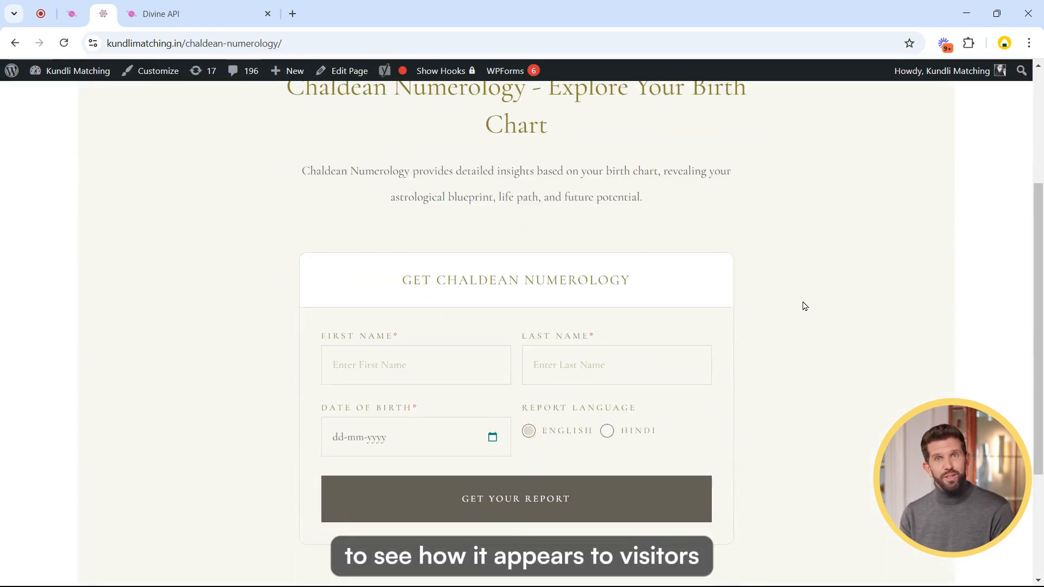
scroll(803, 303, up, 3)
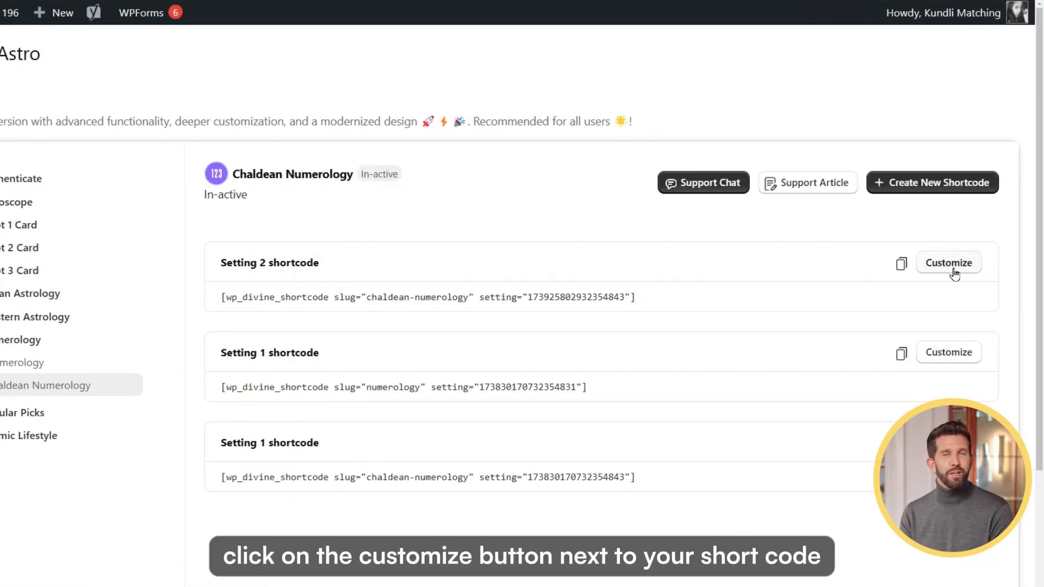
Step: Open the Setting 2 Chaldean Numerology shortcode for customization in Divine API
click(949, 263)
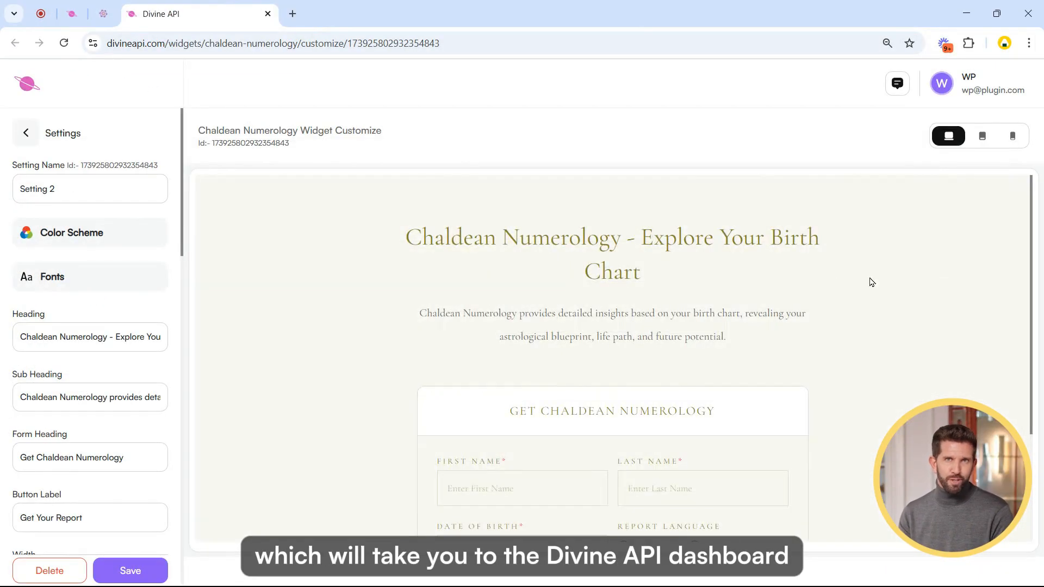